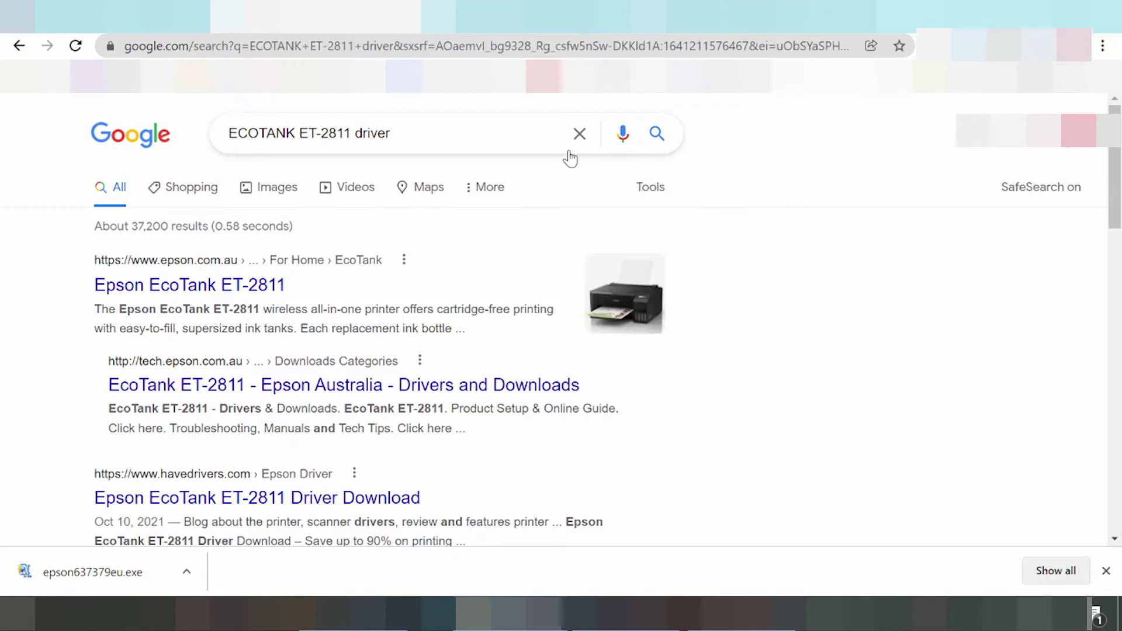
Step: Append 'download' to the search query to search 'ECOTANK ET-2811 driver download'
left_click_drag(308, 133, 343, 133)
left_click(426, 119)
type("download")
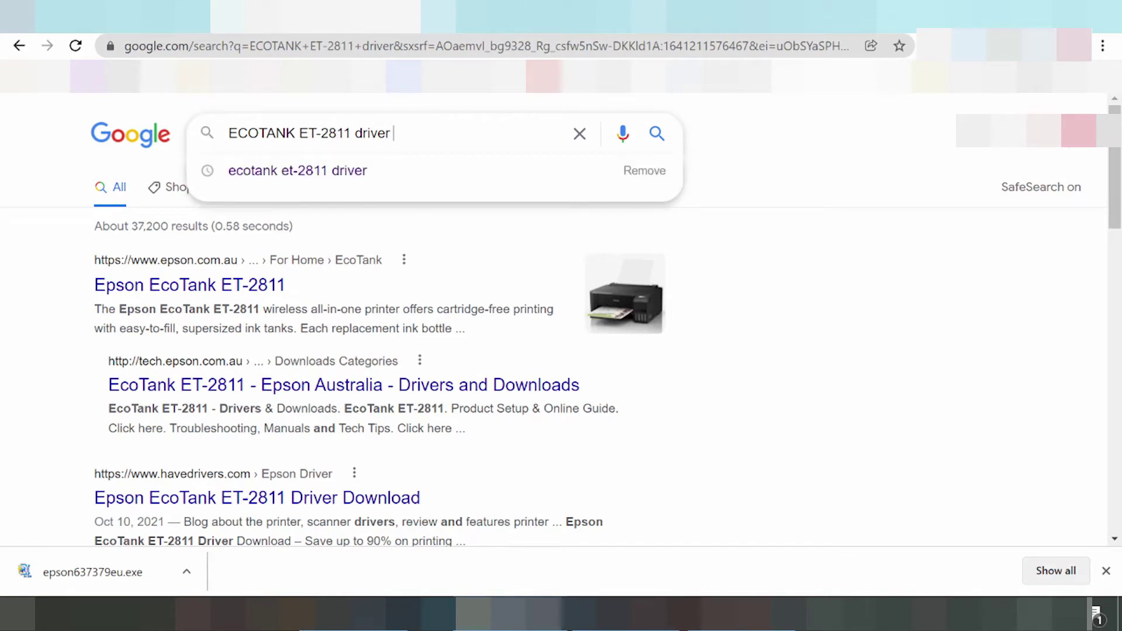
key("Return")
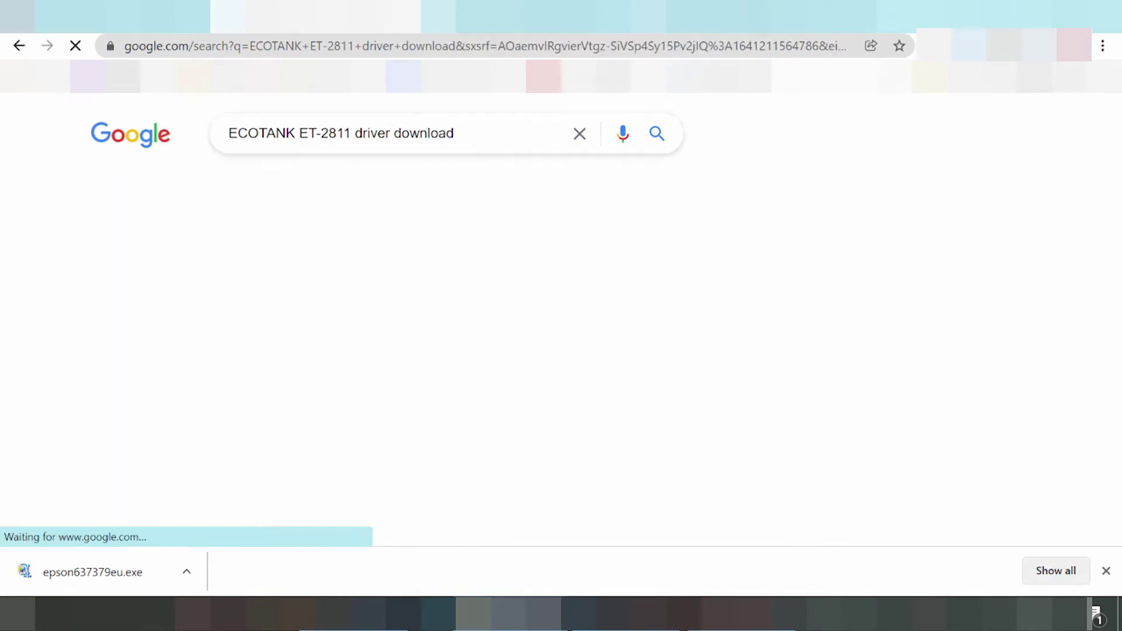
Step: Browse the results and open the 'EcoTank ET-2811 - Epson' page on epson.co.uk
scroll(370, 165, "down", 2)
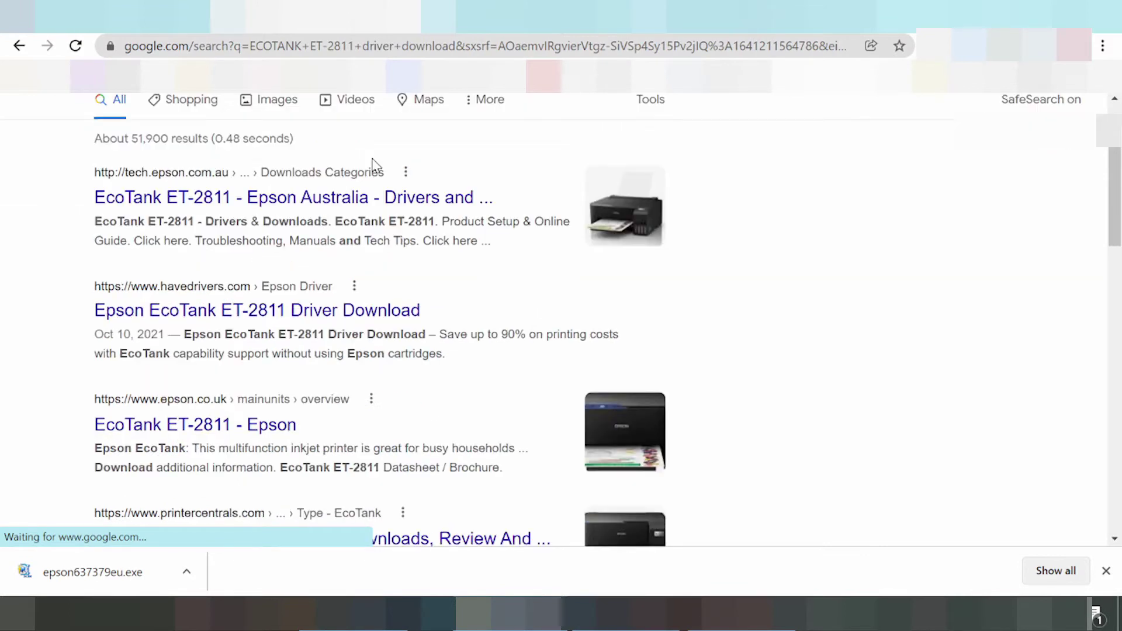
scroll(350, 195, "down", 1)
scroll(336, 214, "down", 1)
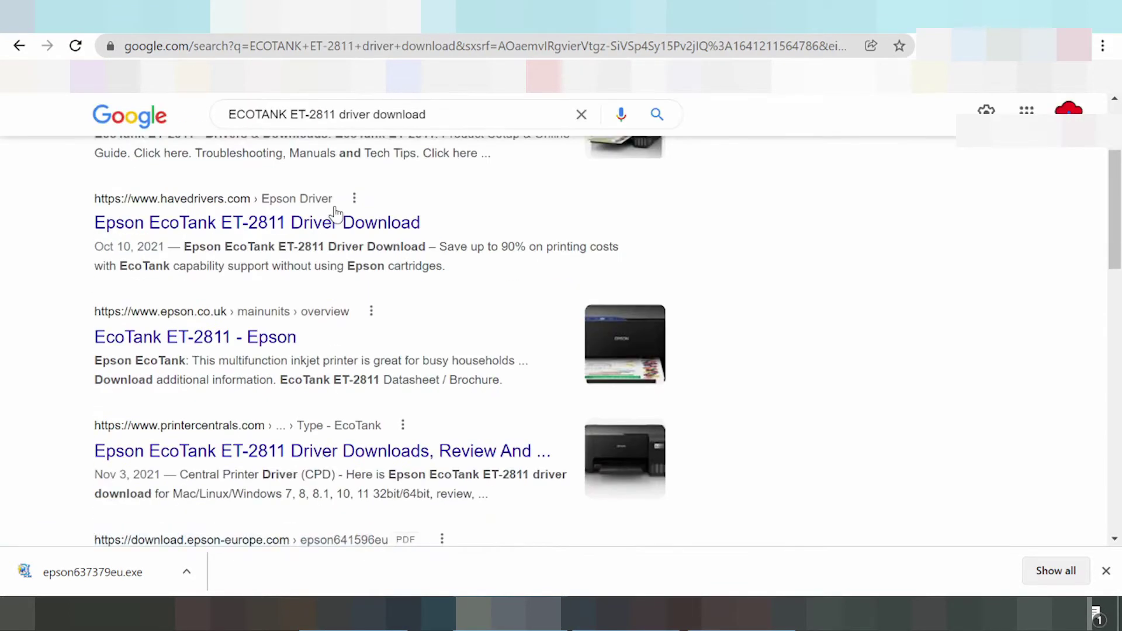
scroll(338, 211, "up", 2)
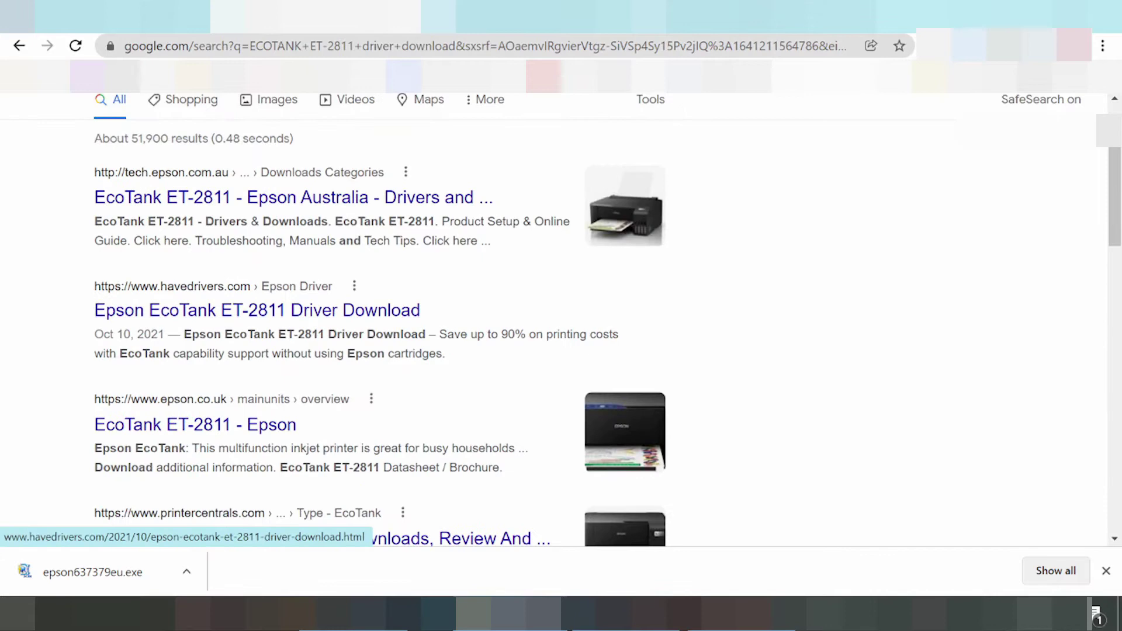
scroll(351, 228, "down", 3)
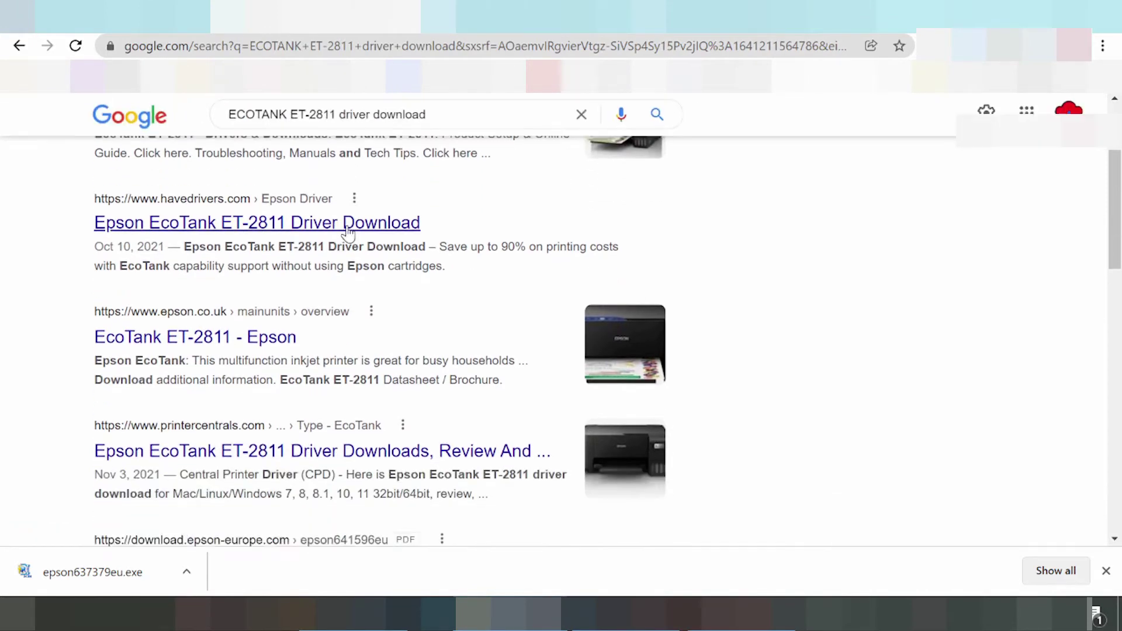
scroll(345, 231, "down", 2)
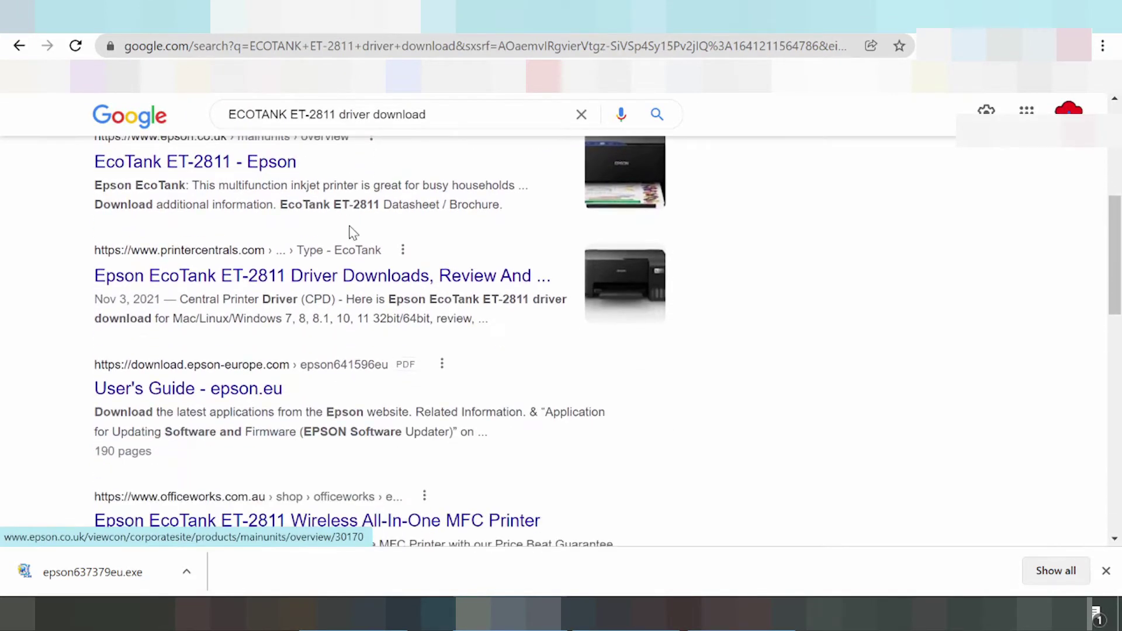
scroll(358, 250, "down", 3)
scroll(336, 263, "down", 3)
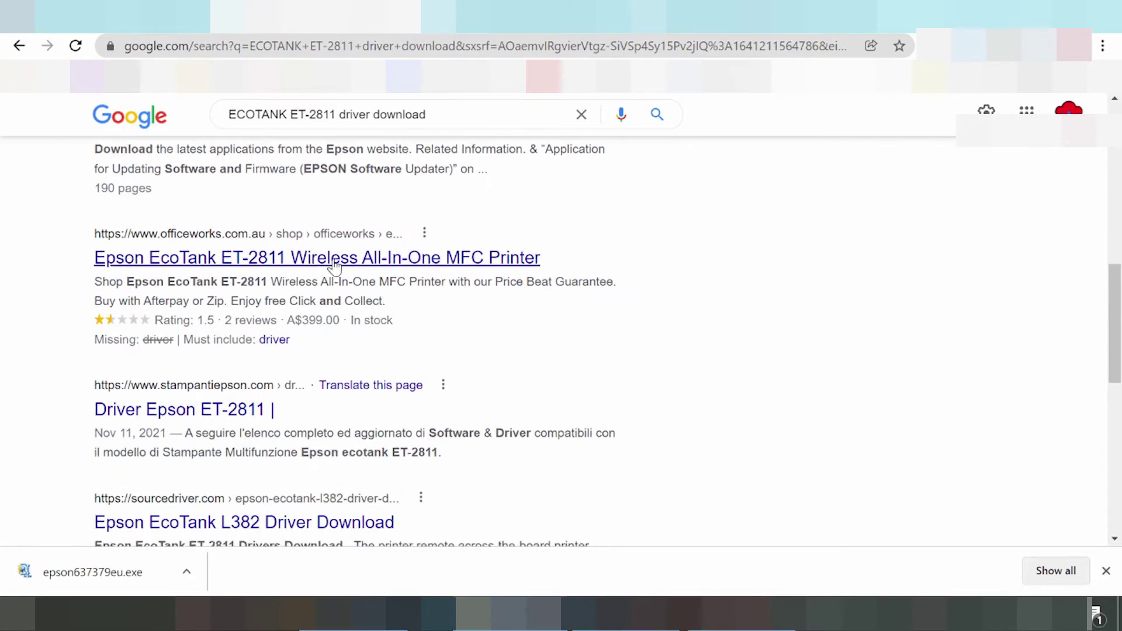
scroll(336, 263, "down", 3)
scroll(339, 266, "up", 7)
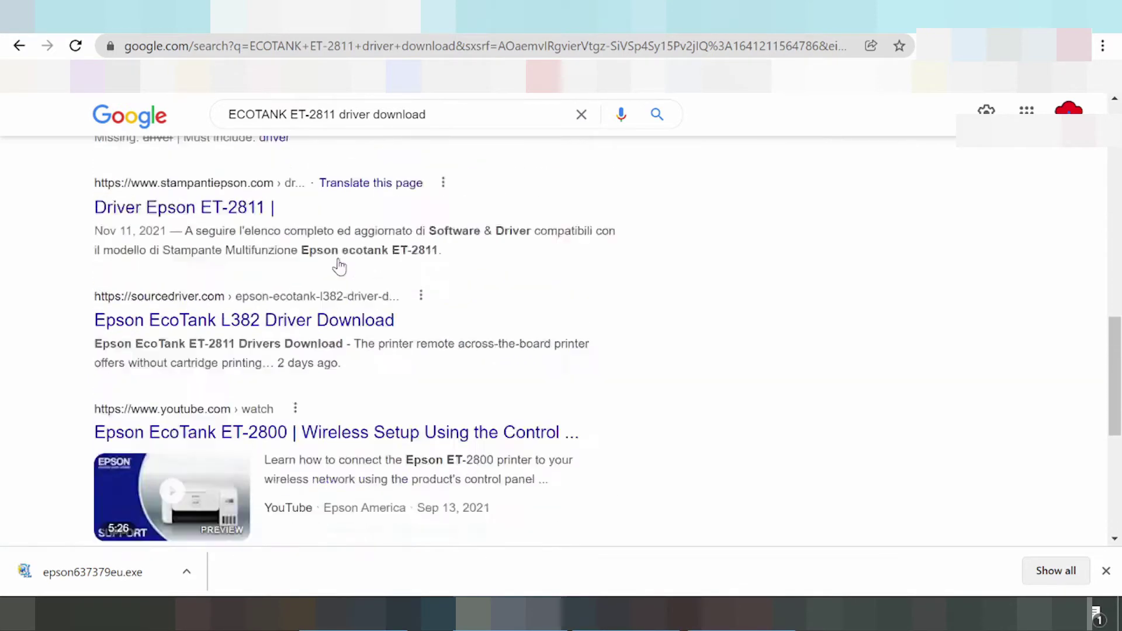
scroll(343, 271, "up", 4)
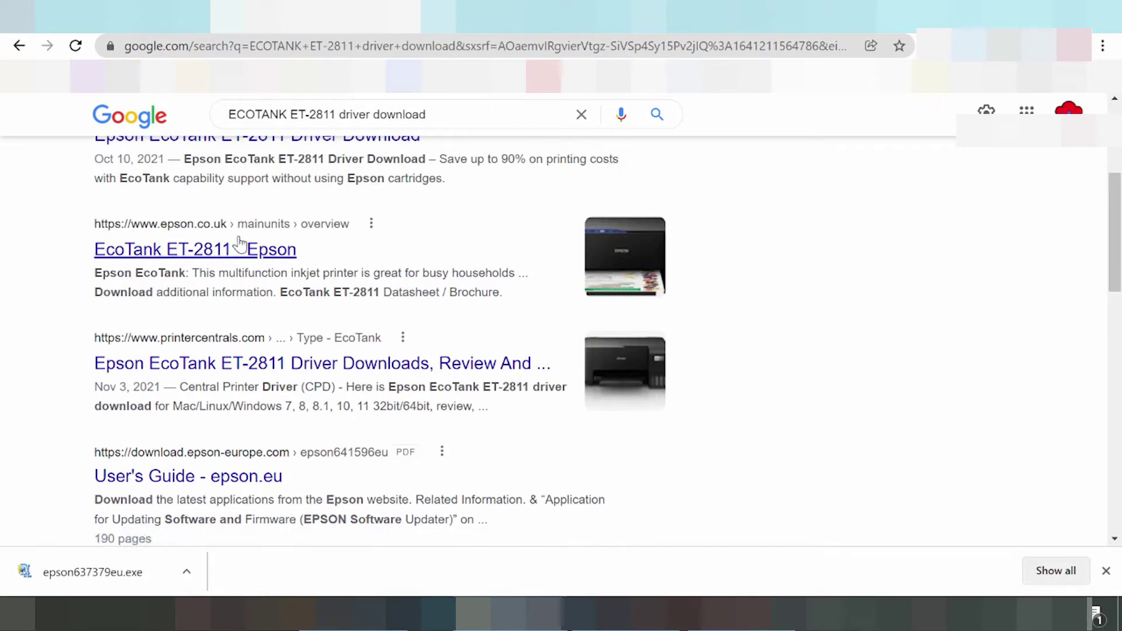
left_click(185, 246)
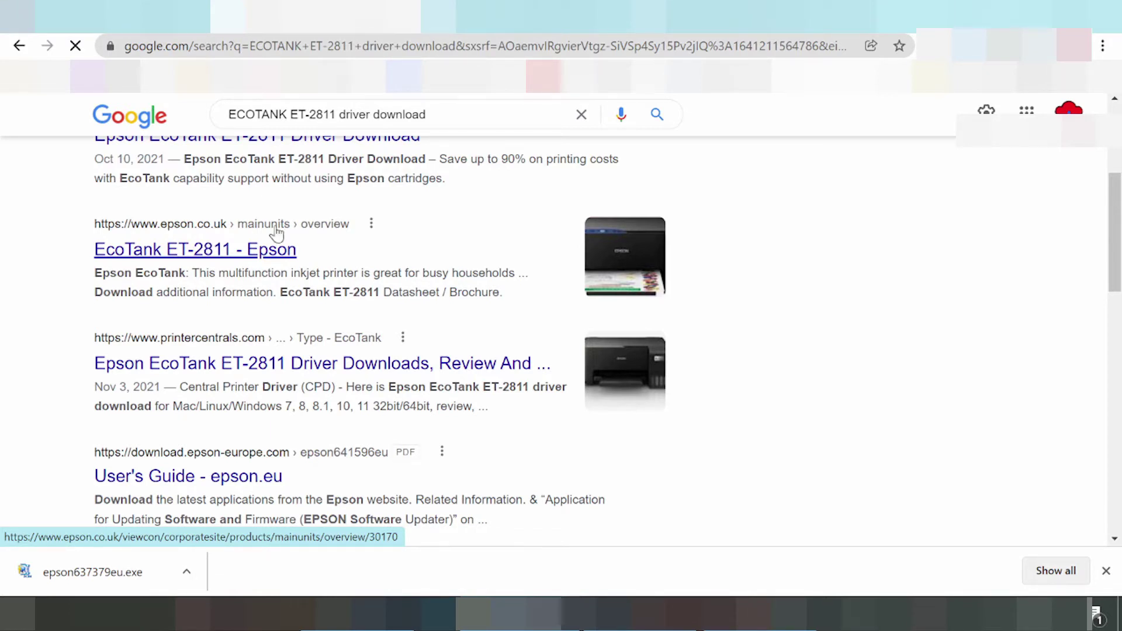
Step: Dismiss the downloads bar and scroll the ET-2811 product page down to Need Support's Drivers & Software
left_click(1104, 569)
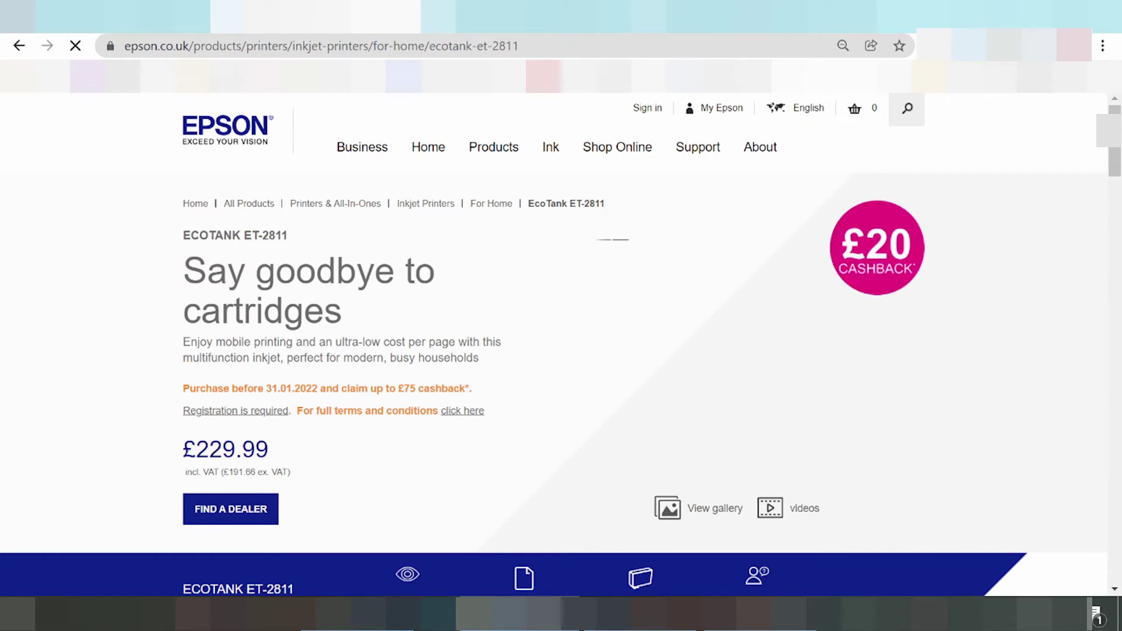
scroll(526, 310, "down", 1)
scroll(567, 289, "up", 1)
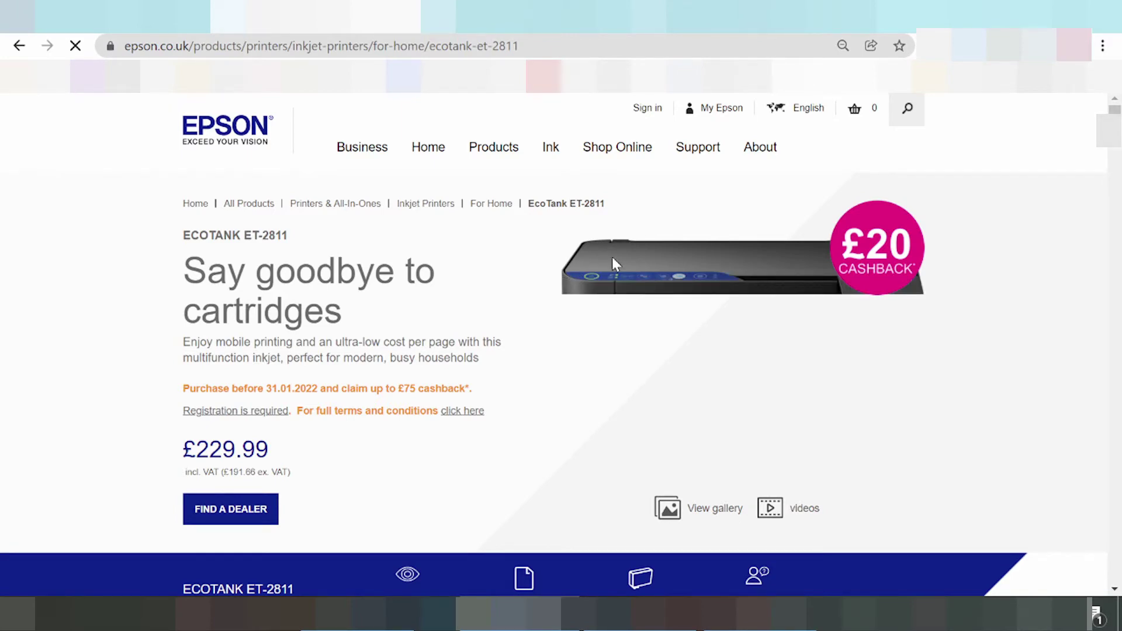
scroll(594, 257, "down", 4)
scroll(593, 259, "down", 4)
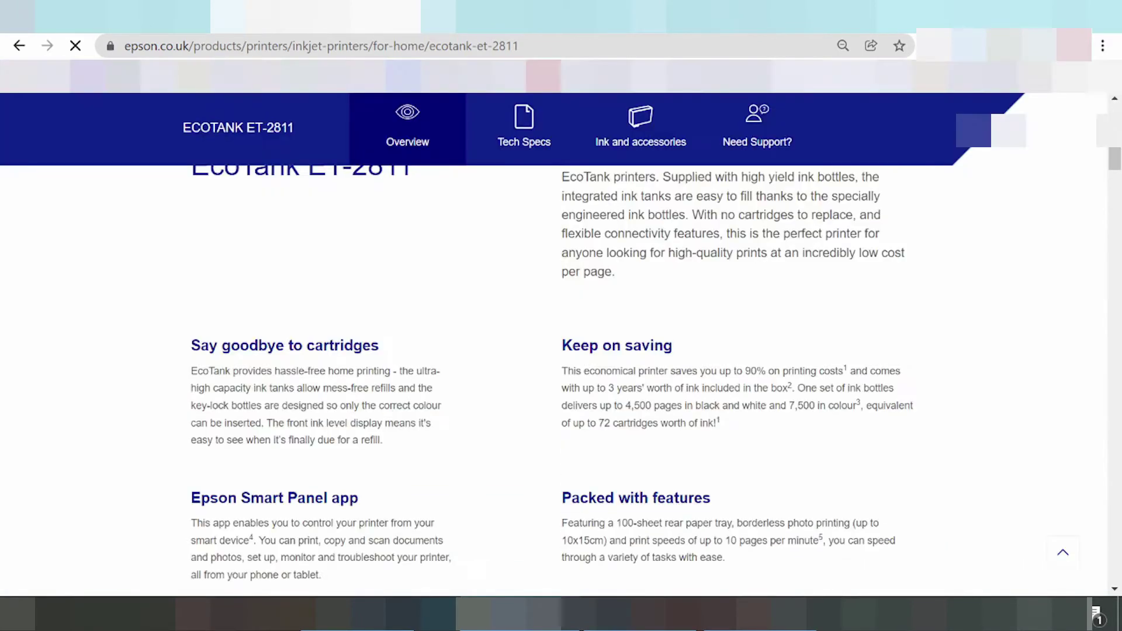
scroll(608, 268, "down", 4)
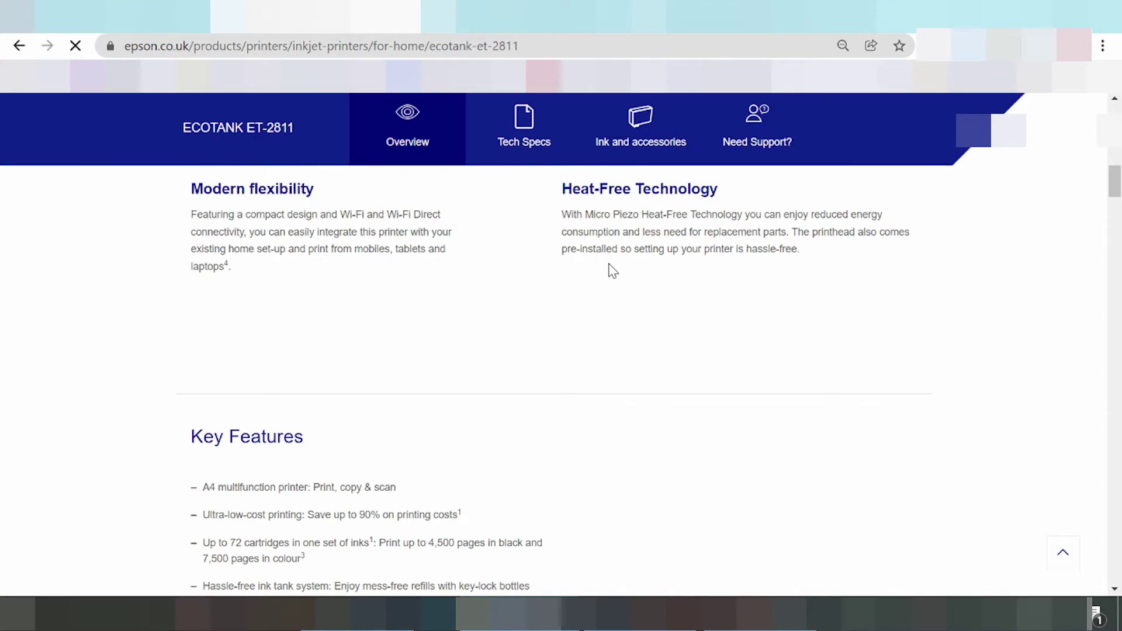
scroll(611, 269, "down", 5)
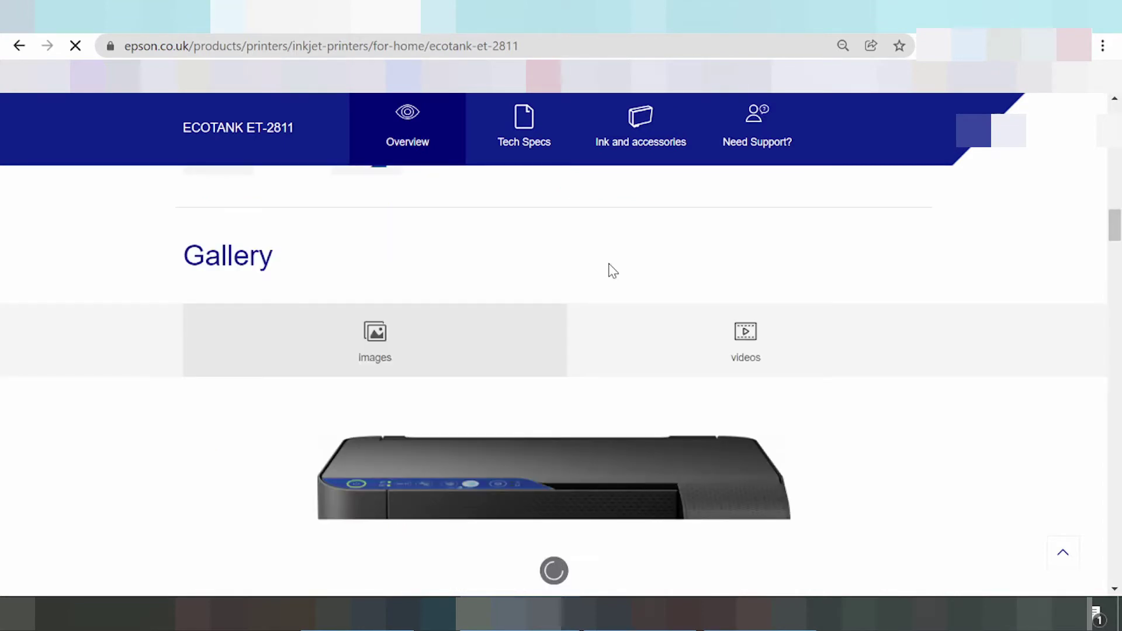
scroll(611, 270, "down", 10)
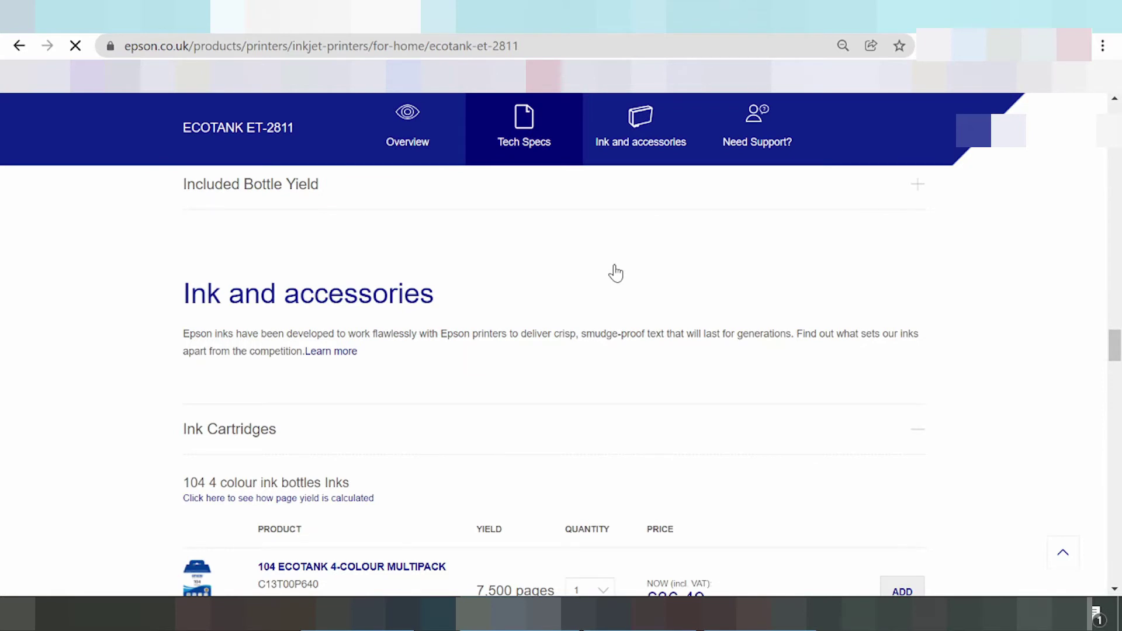
scroll(613, 281, "down", 10)
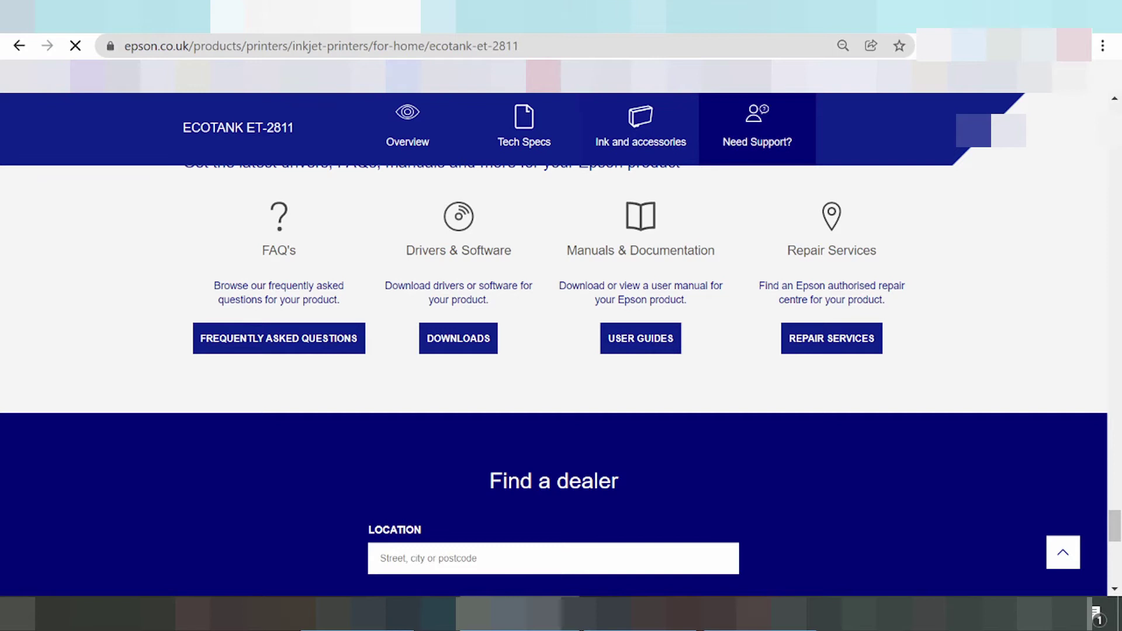
scroll(413, 406, "up", 3)
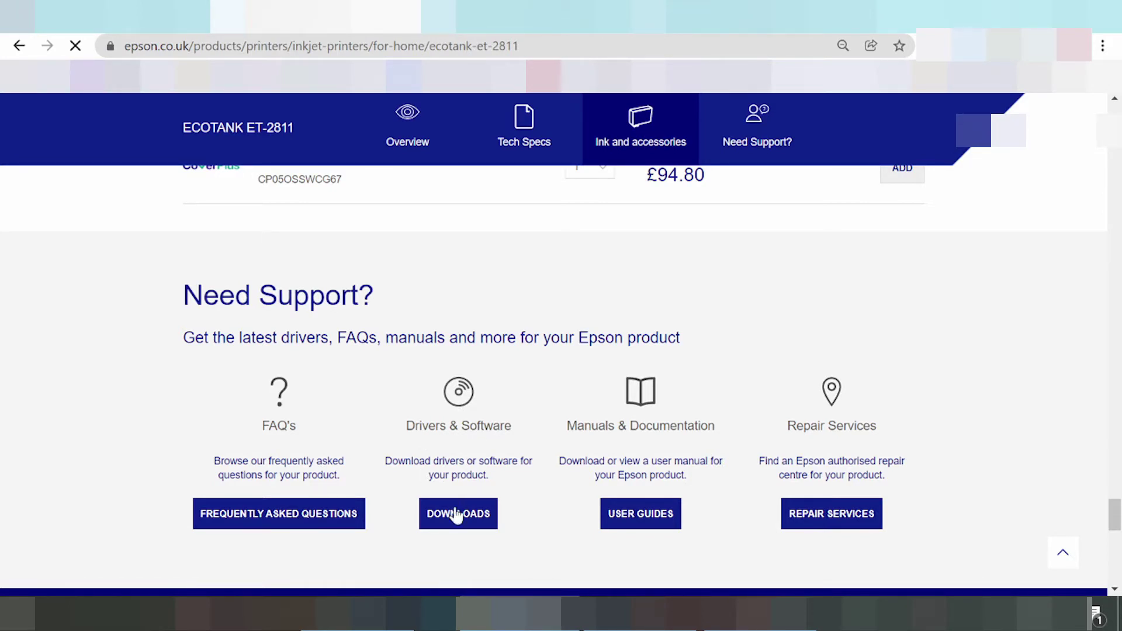
Step: Open Drivers & Software downloads and scroll to Product Setup and Drivers, with Windows 10 64-bit detected
left_click(453, 522)
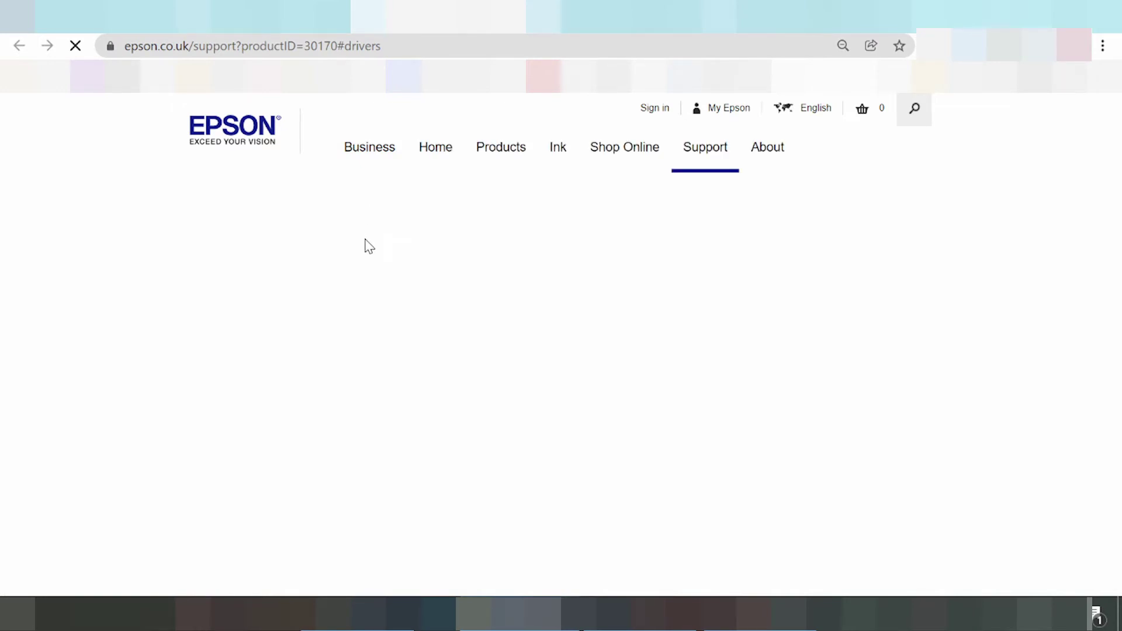
scroll(372, 234, "down", 3)
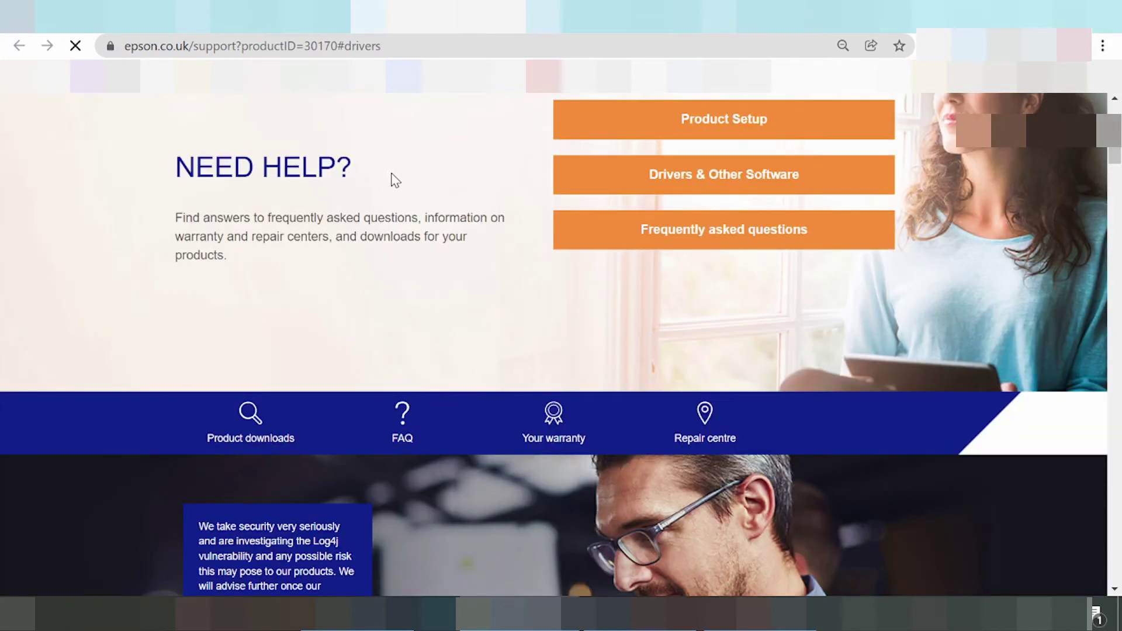
scroll(397, 173, "down", 10)
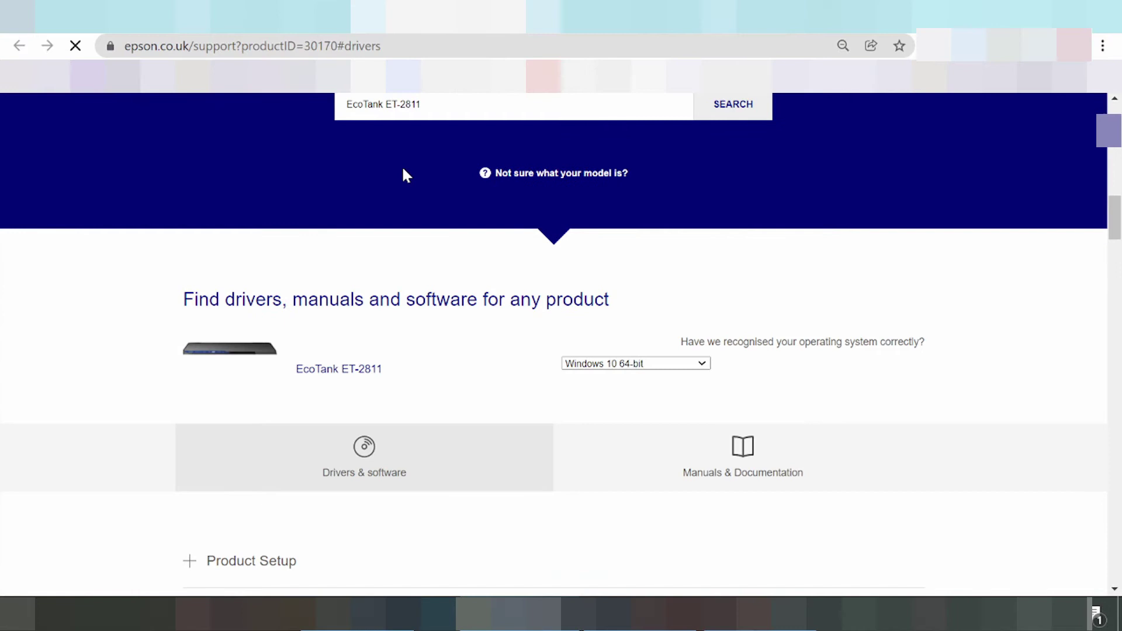
scroll(406, 176, "down", 3)
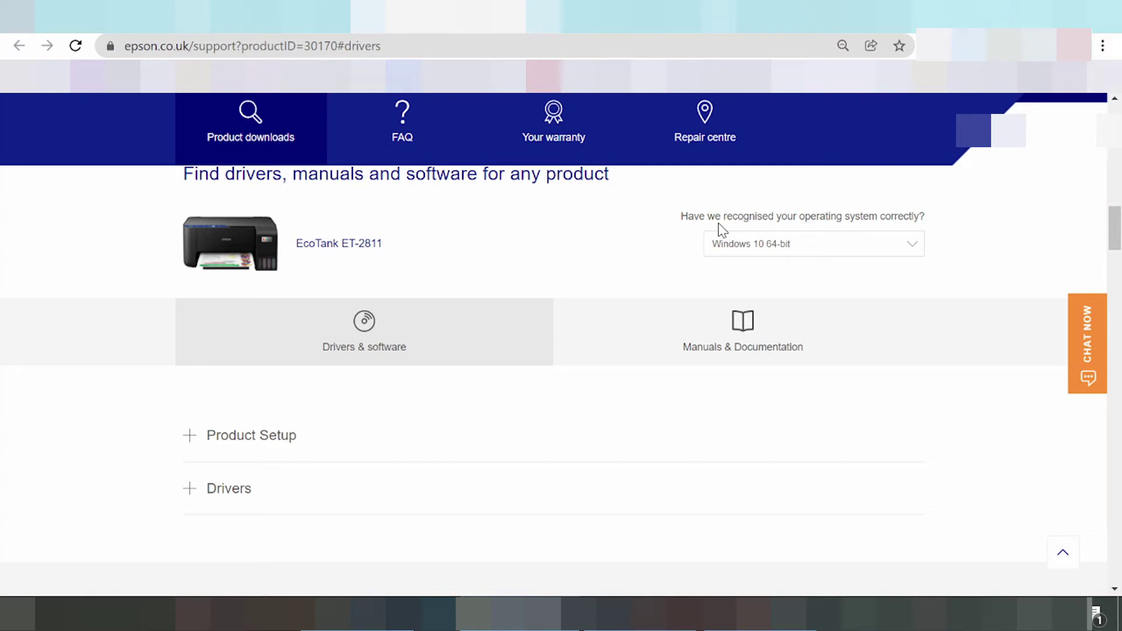
left_click(777, 248)
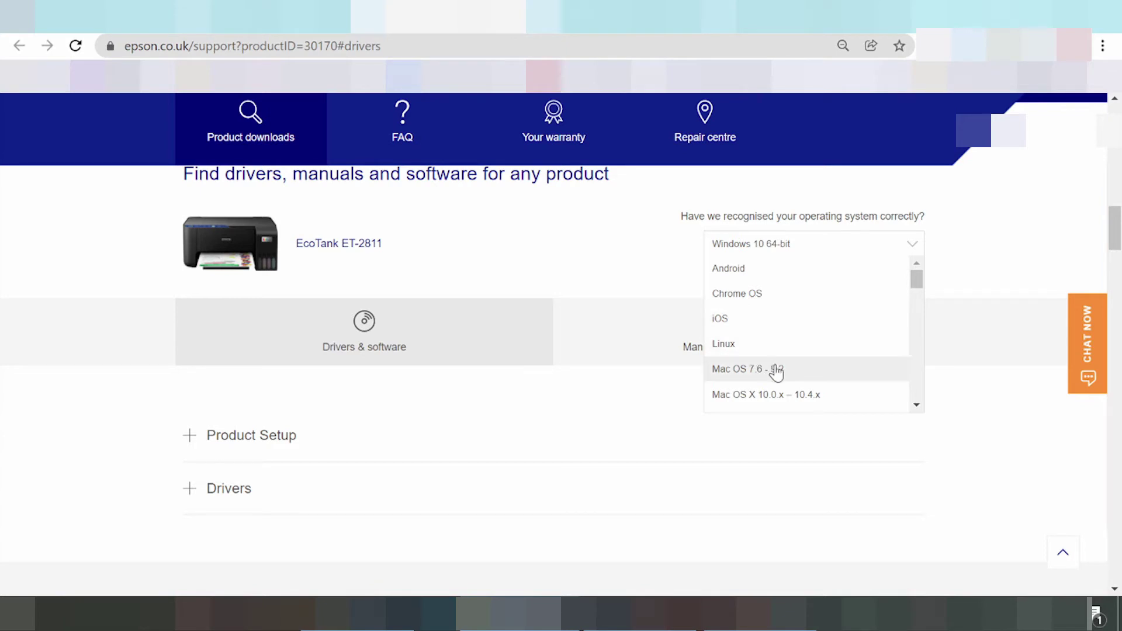
scroll(782, 368, "down", 2)
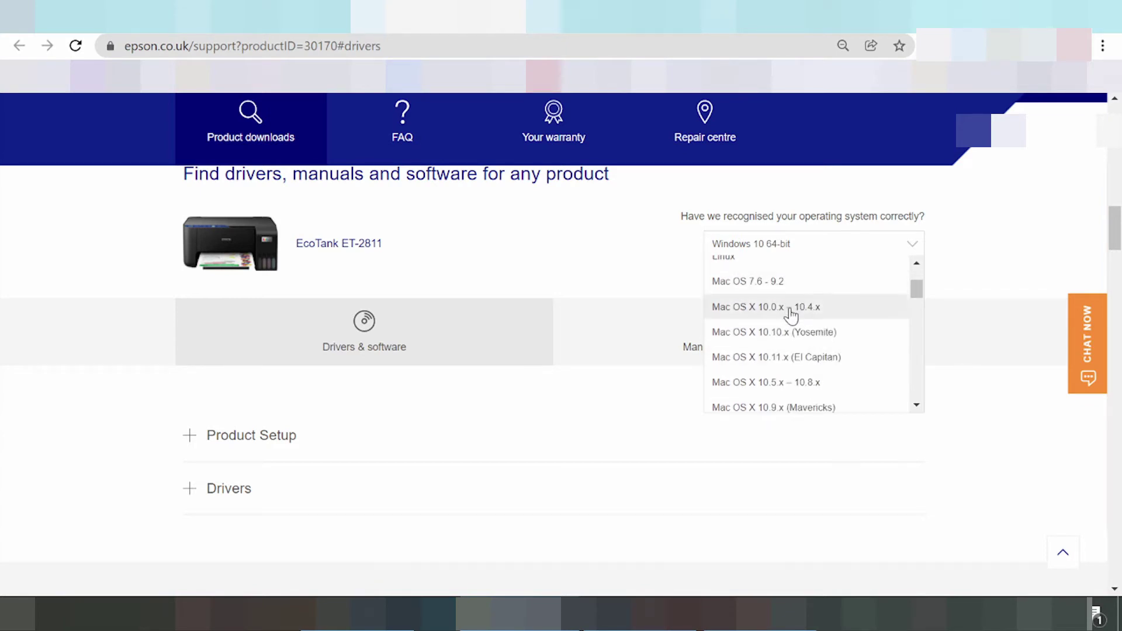
scroll(793, 316, "down", 2)
scroll(791, 321, "down", 3)
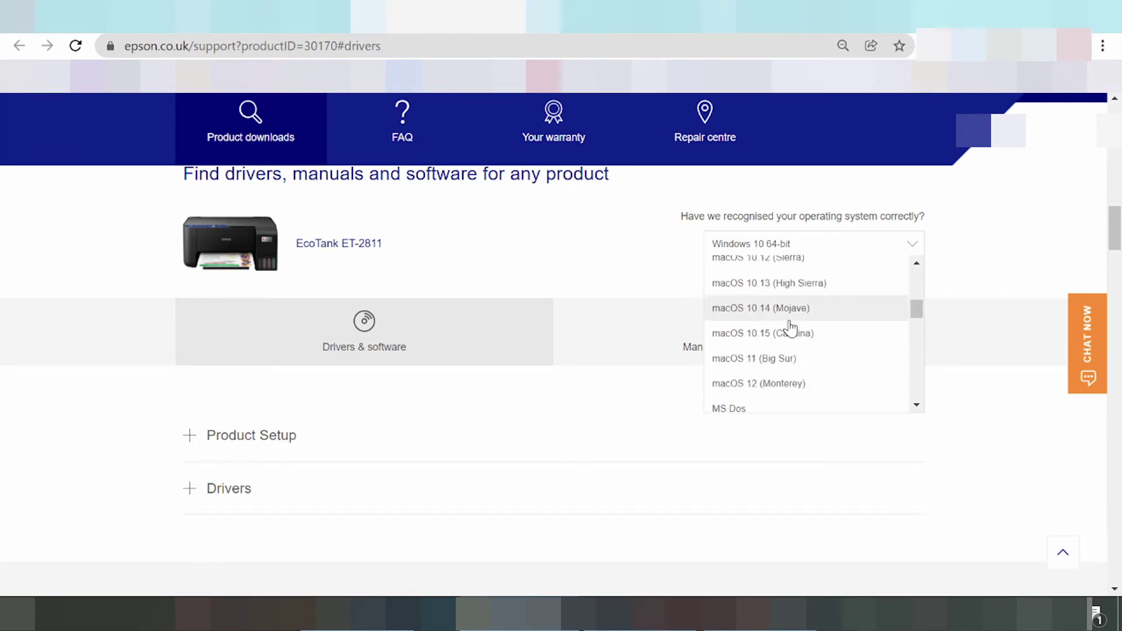
scroll(788, 330, "up", 3)
scroll(788, 333, "down", 3)
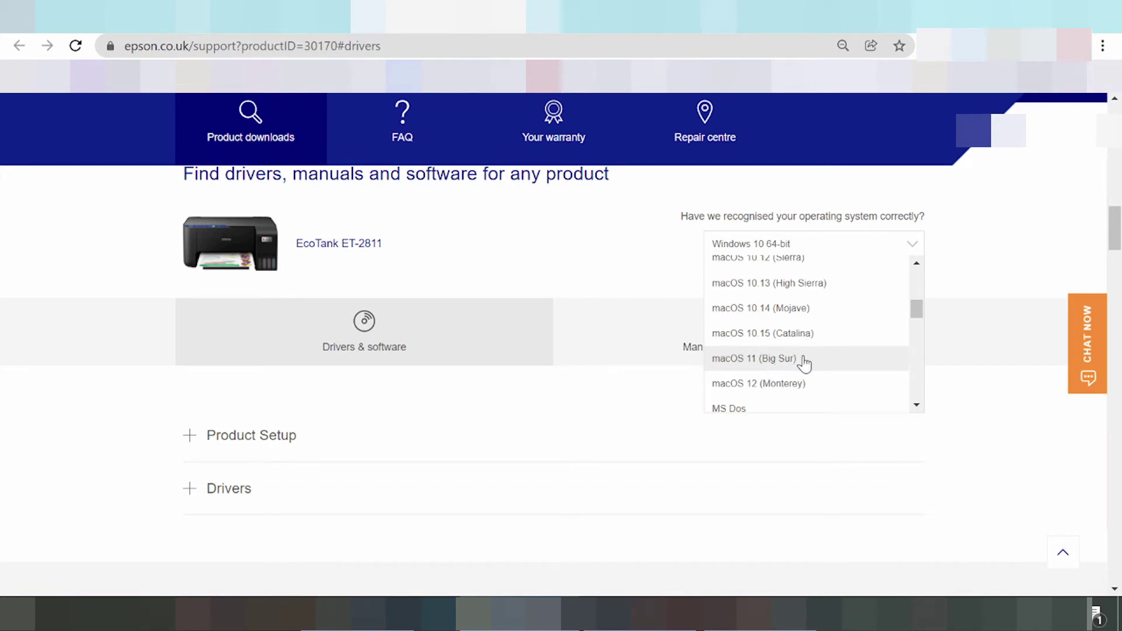
scroll(797, 368, "down", 3)
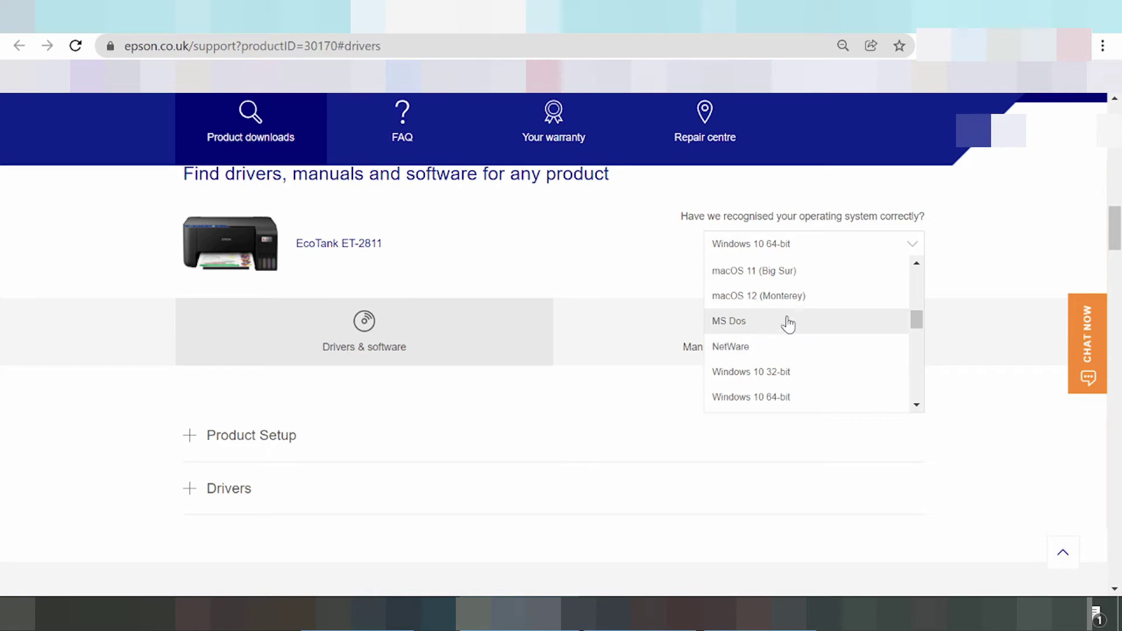
scroll(792, 324, "down", 3)
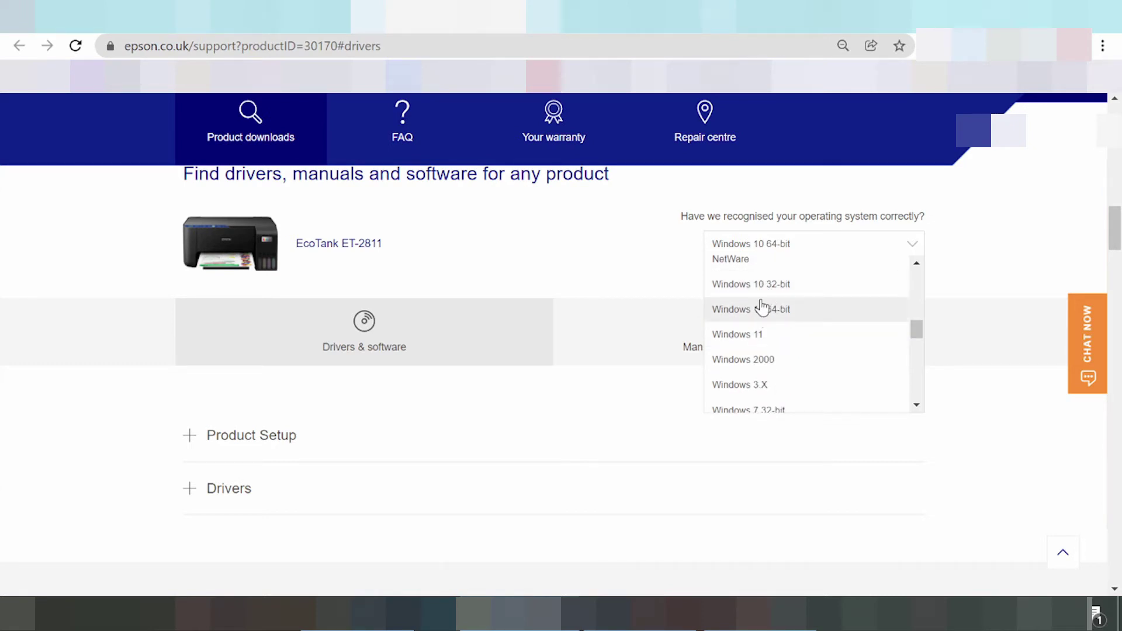
scroll(786, 292, "down", 3)
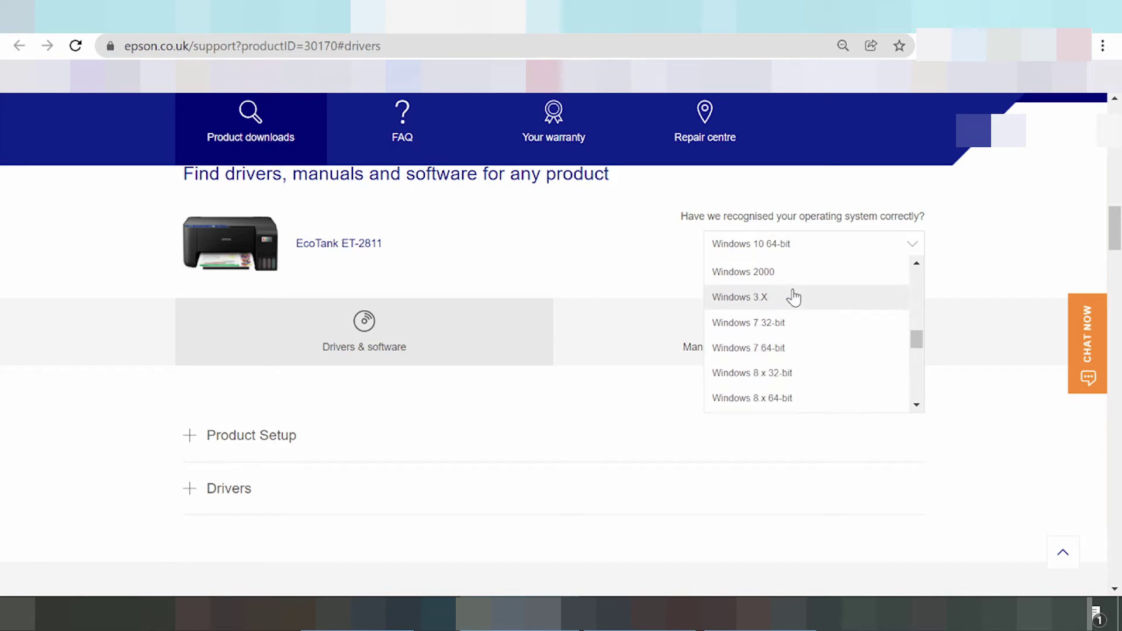
scroll(812, 339, "up", 3)
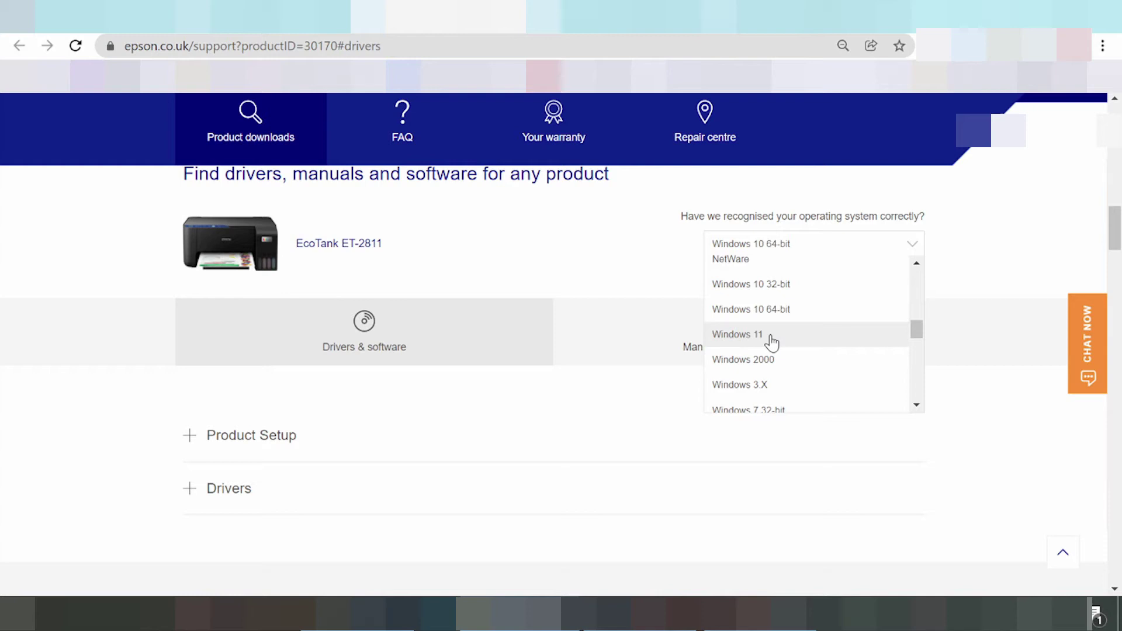
scroll(771, 341, "down", 3)
scroll(782, 348, "down", 7)
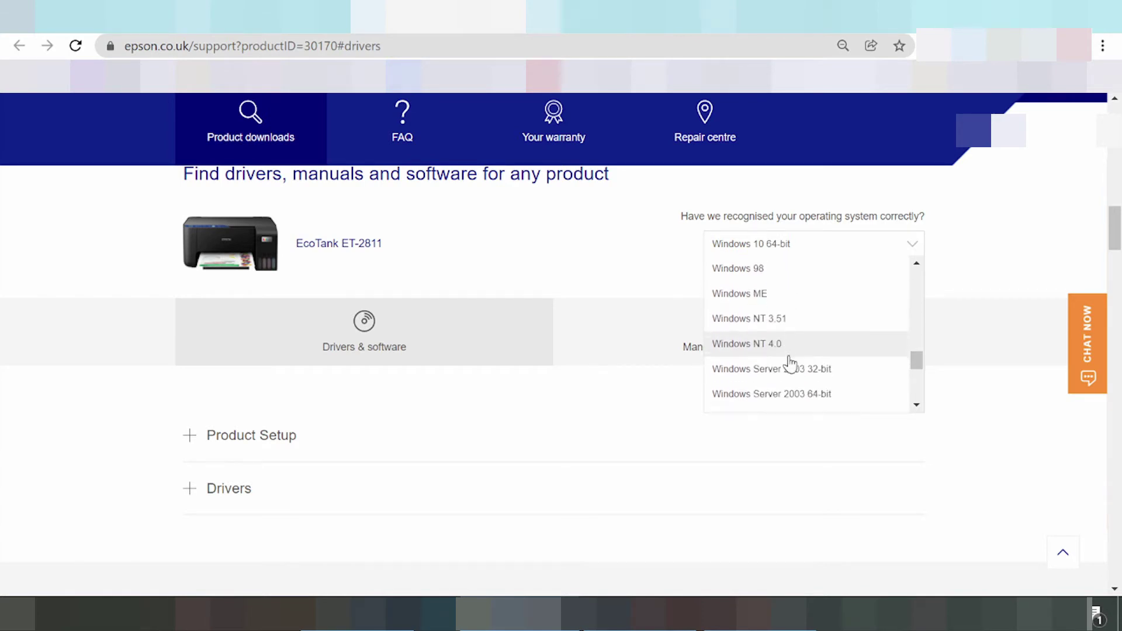
scroll(789, 364, "down", 8)
scroll(786, 375, "up", 5)
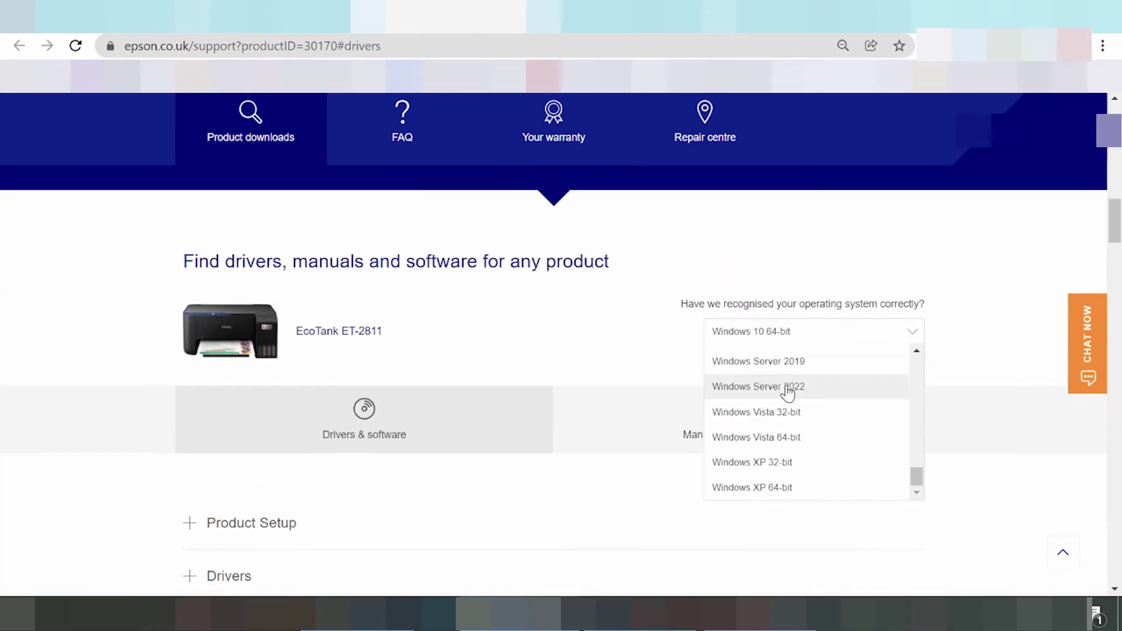
scroll(789, 409, "up", 5)
scroll(824, 422, "down", 3)
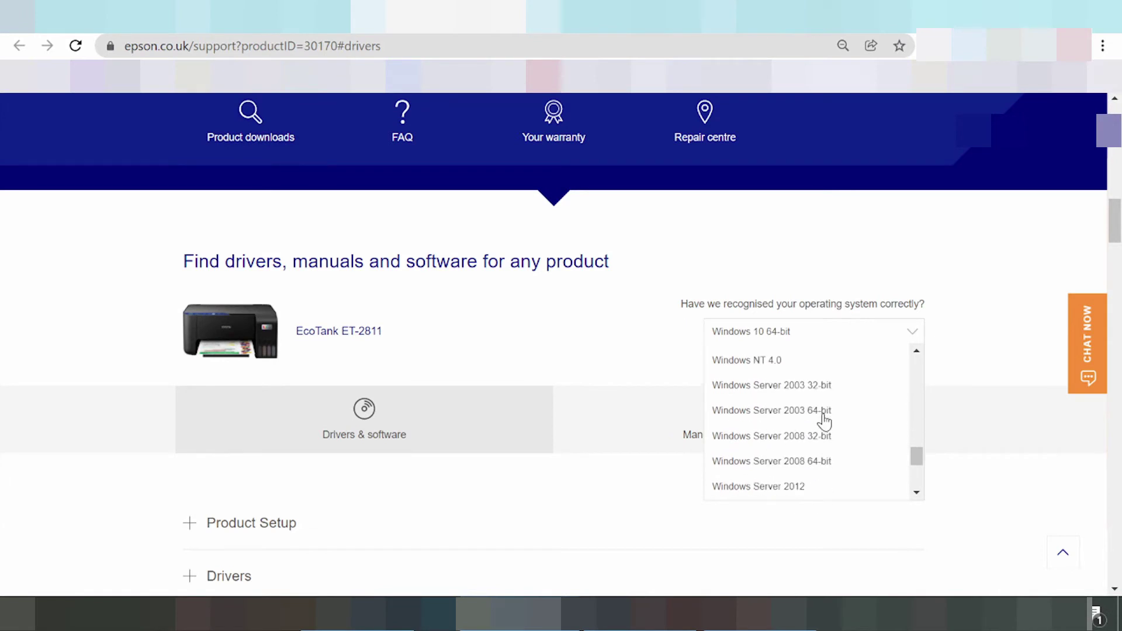
scroll(824, 422, "down", 3)
scroll(783, 409, "up", 6)
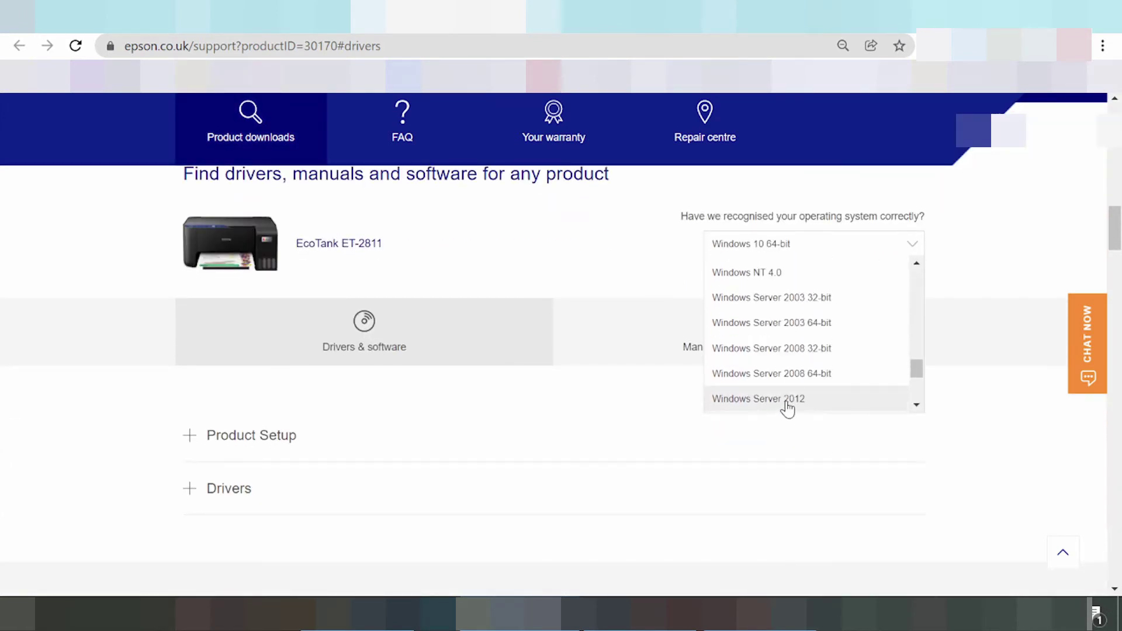
scroll(791, 407, "up", 2)
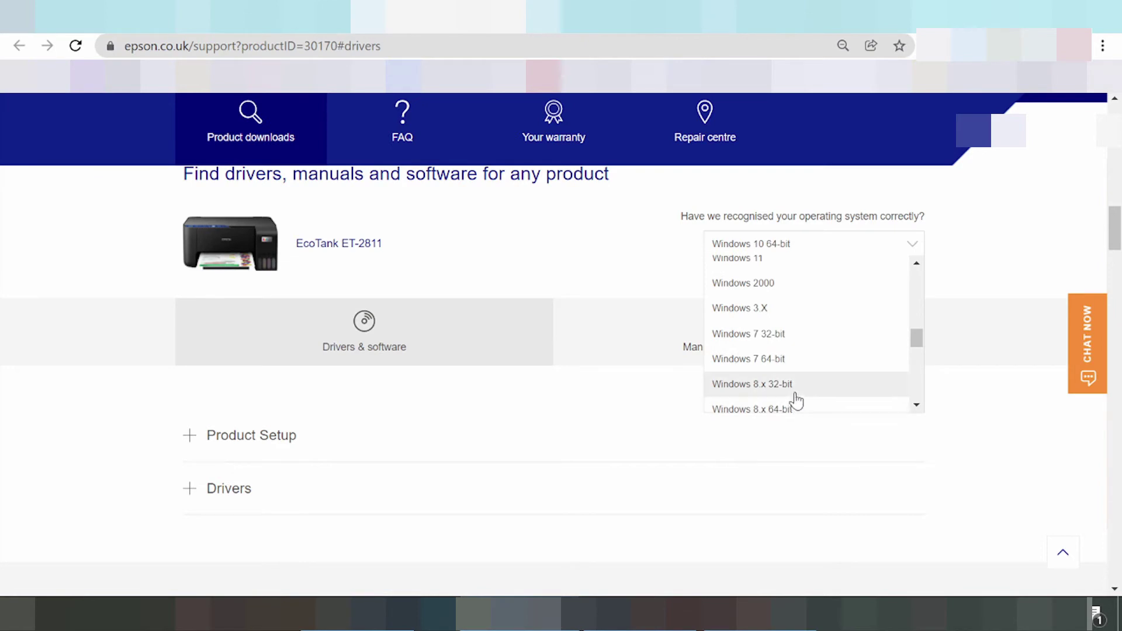
scroll(796, 396, "up", 2)
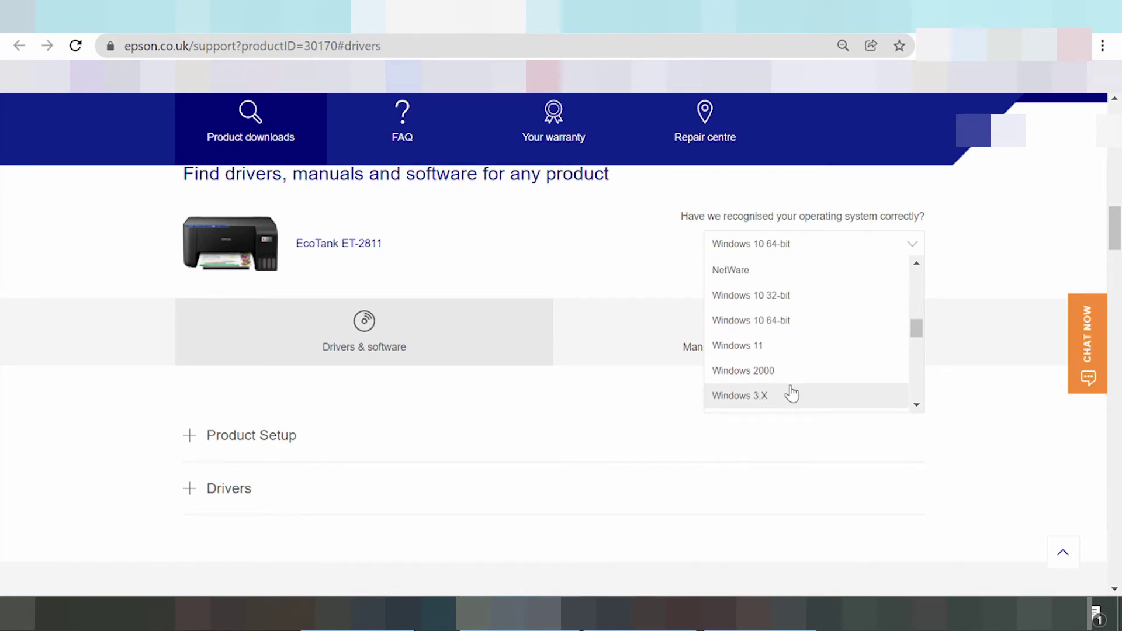
Step: Change the support page's operating system to Windows 11 and scroll to the downloads
left_click(791, 350)
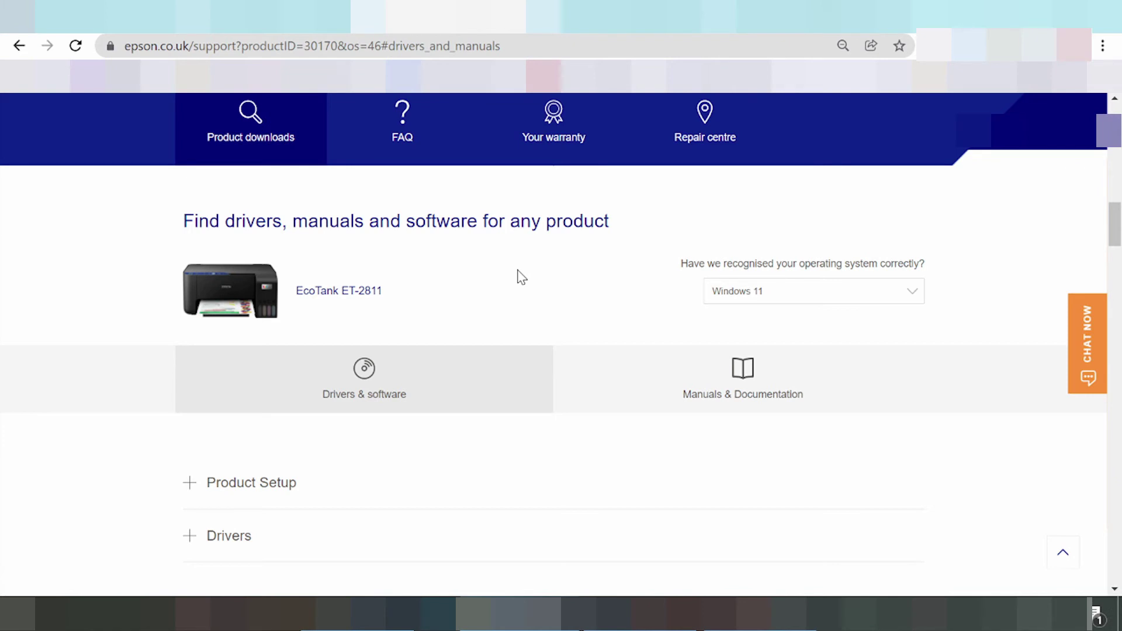
scroll(368, 328, "down", 3)
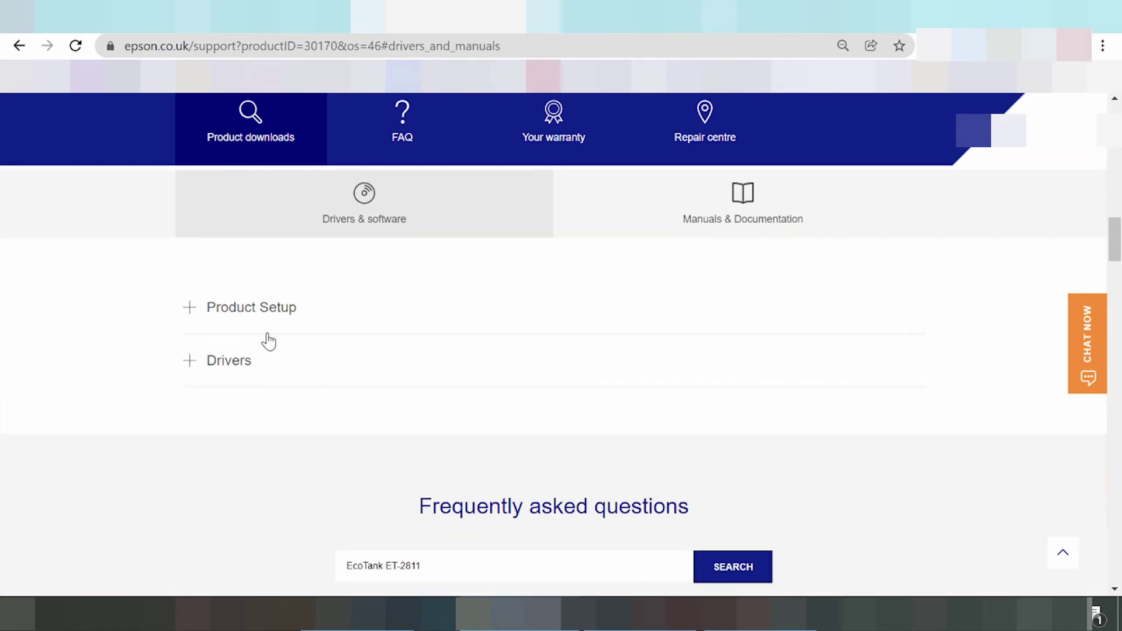
Step: Expand Product Setup and Drivers to show Driver 3.01.00: 02-Sep-2021, EXE, 33.84 MB
left_click(188, 310)
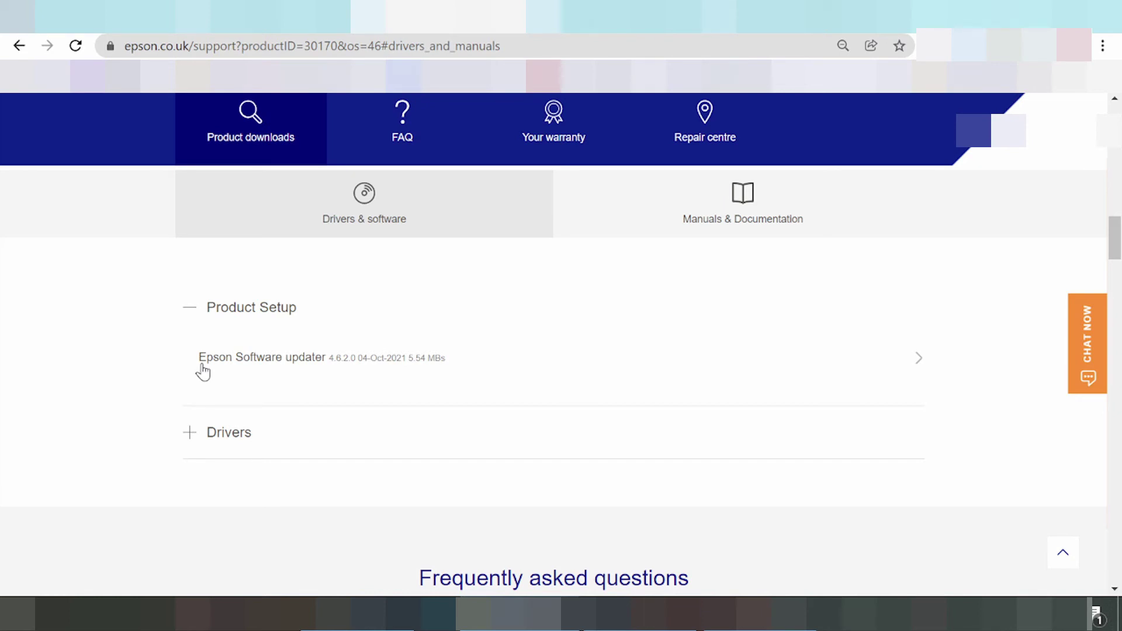
left_click(190, 435)
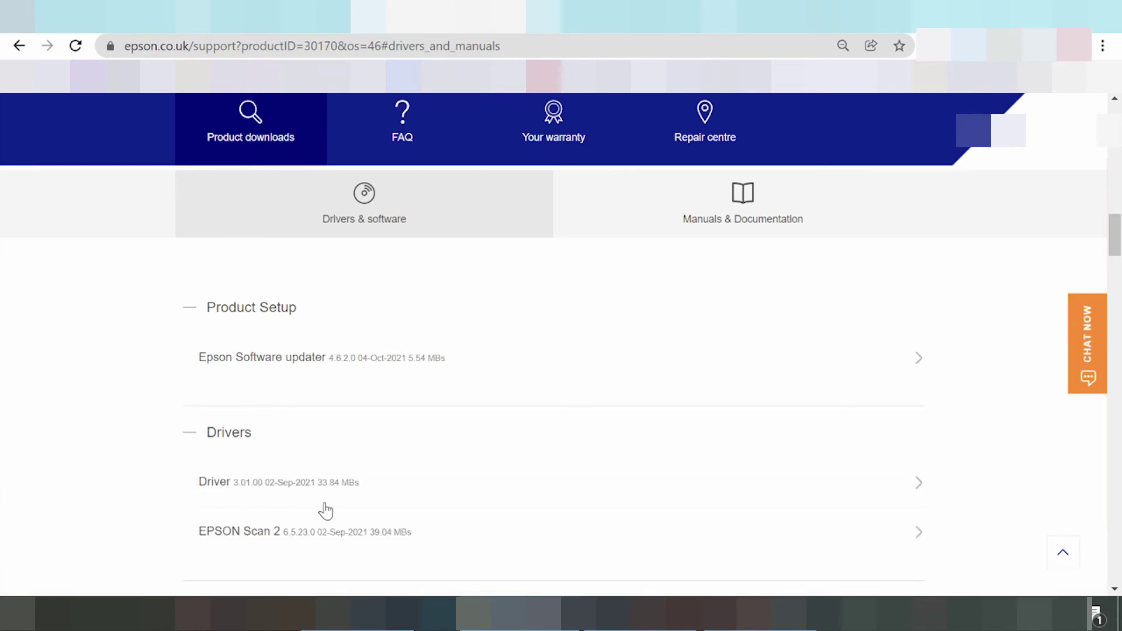
scroll(431, 498, "down", 2)
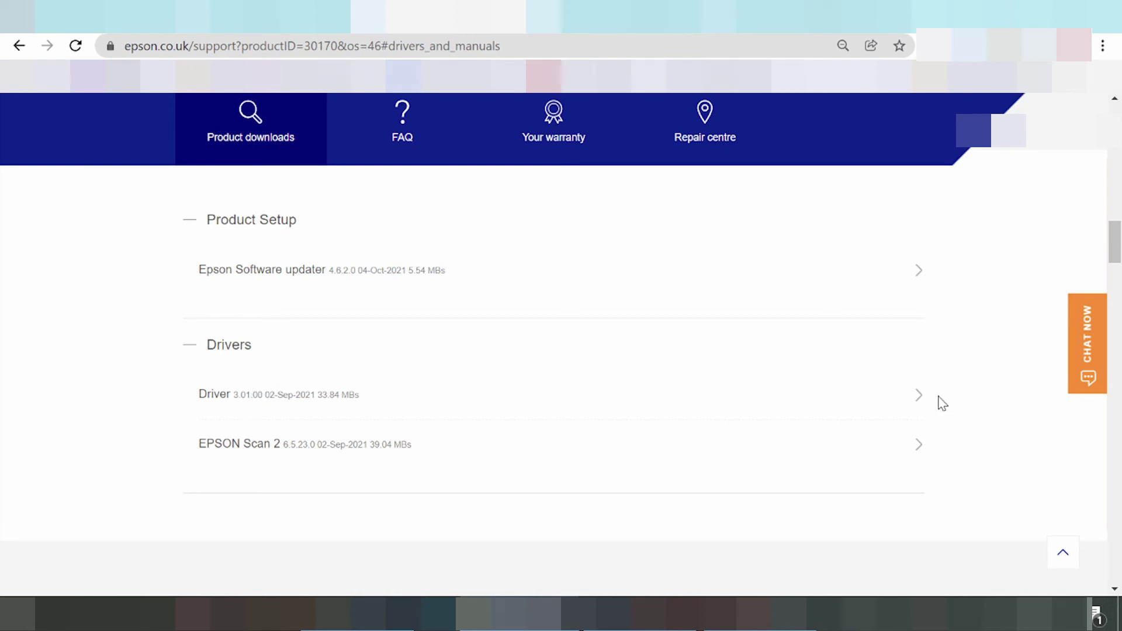
left_click(913, 406)
scroll(419, 420, "down", 2)
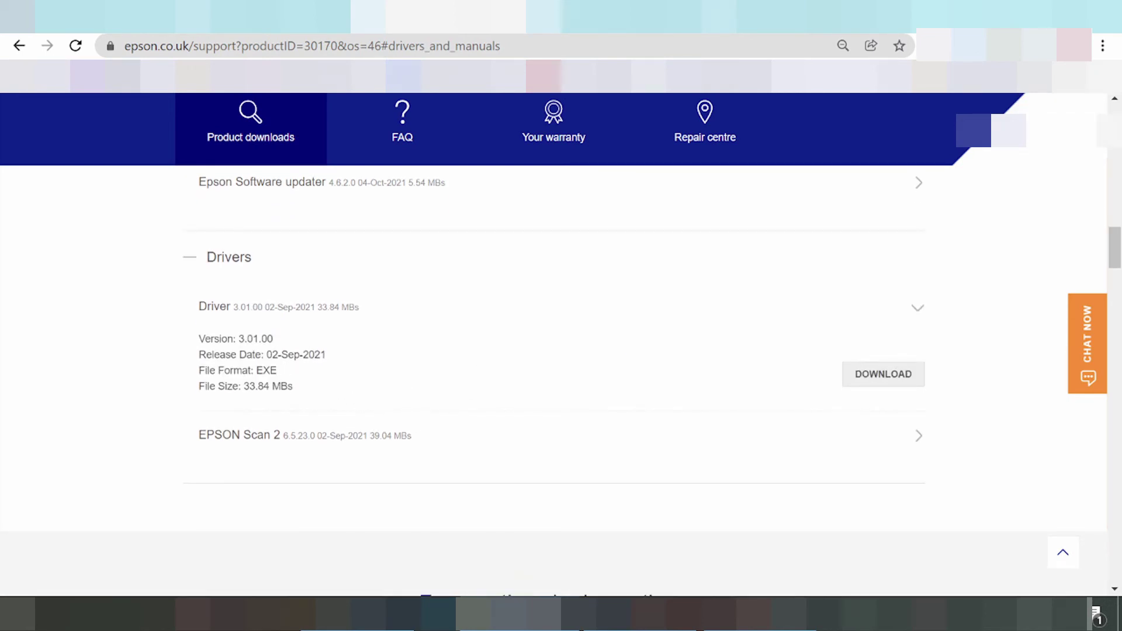
left_click_drag(200, 350, 283, 370)
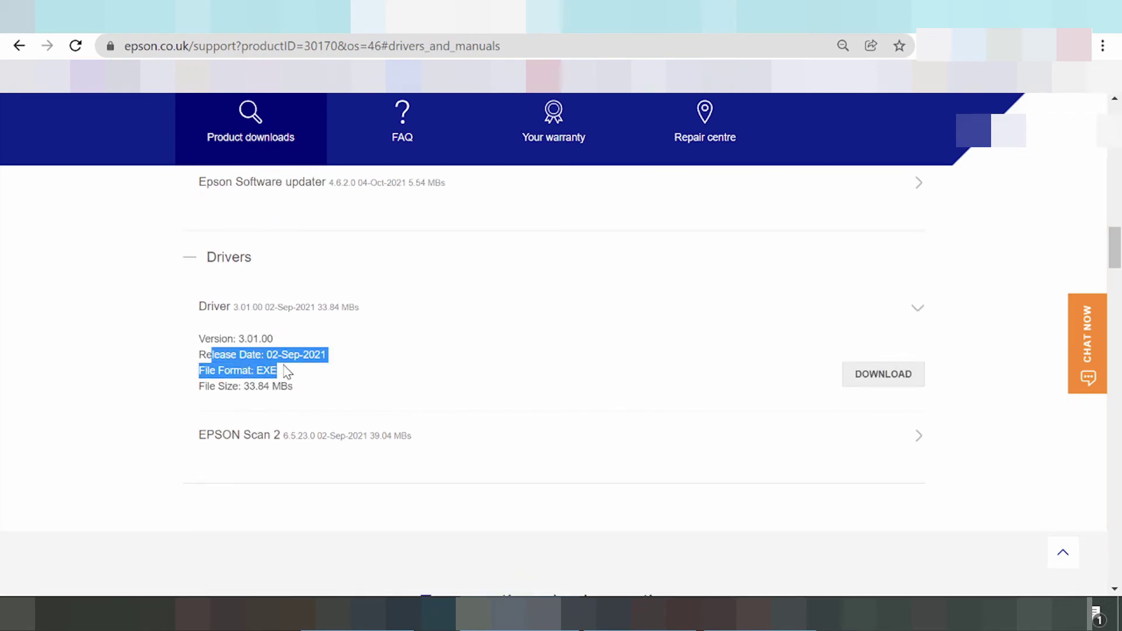
left_click(234, 385)
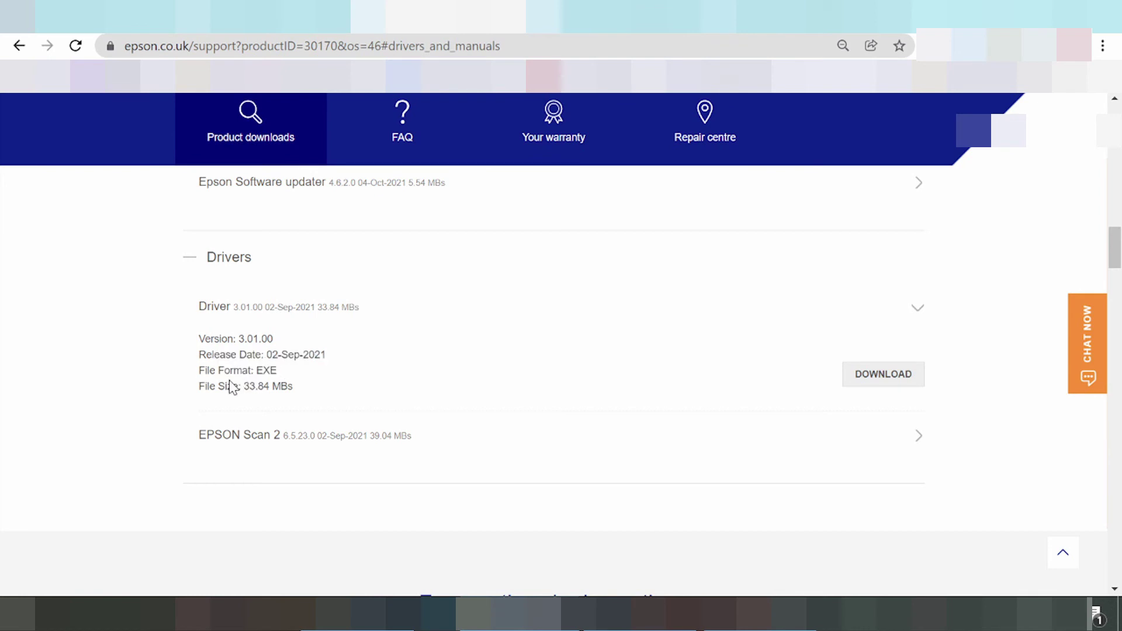
Step: Download the Driver 3.01.00 installer epson641344eu.exe
left_click(875, 373)
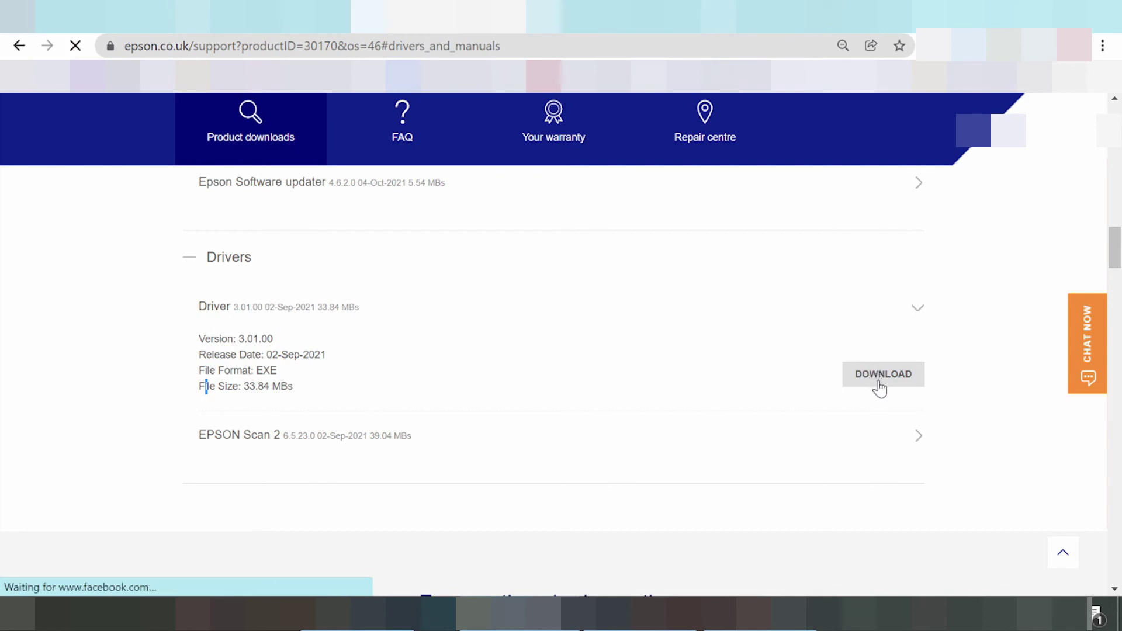